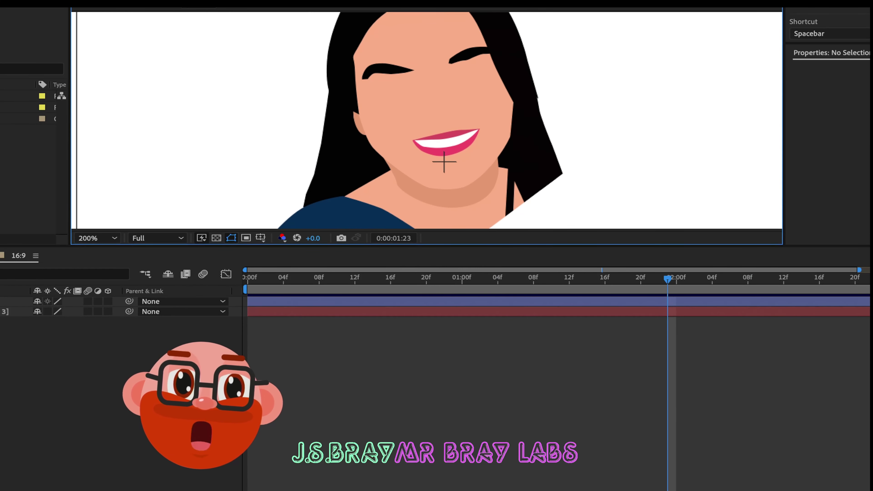
Add the four selected portrait PDF files from the project to the 16:9 composition, directly beneath the example shape layer.
scroll(435, 141, down, 1)
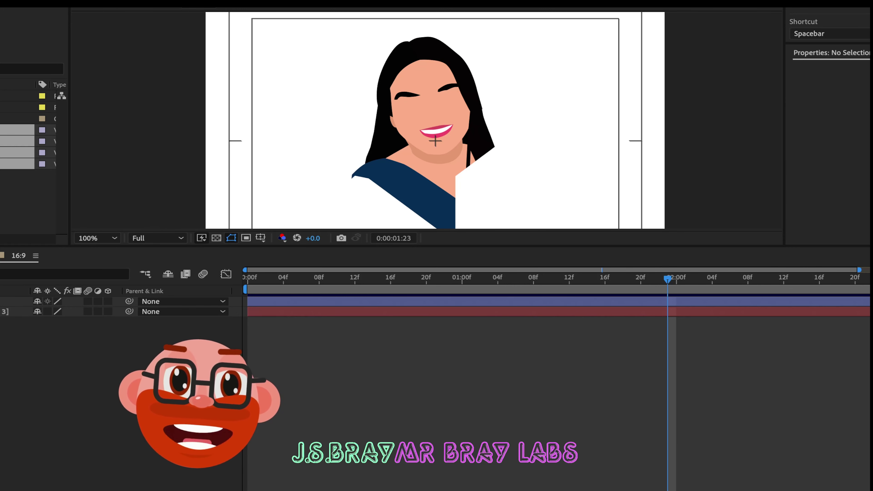
click(7, 148)
drag(7, 147, 7, 306)
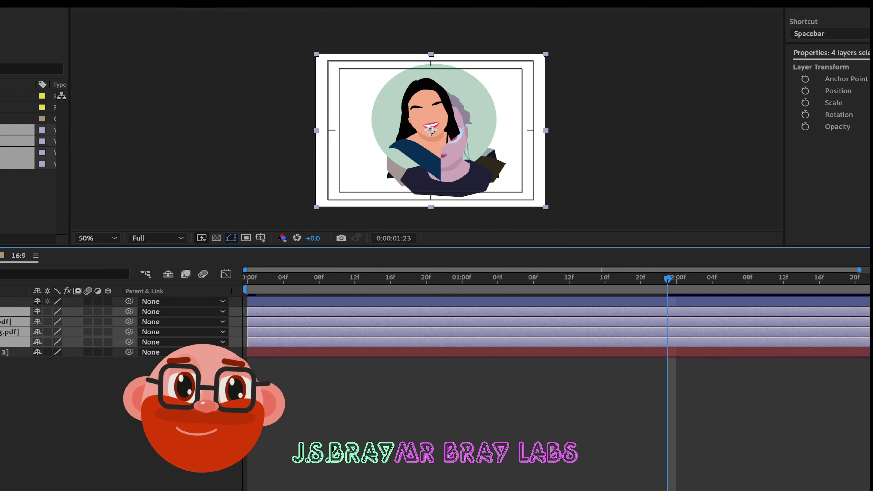
Scale all four portrait PDF layers together to 65.1% and deselect them.
key(s)
drag(74, 322, 58, 322)
key(space)
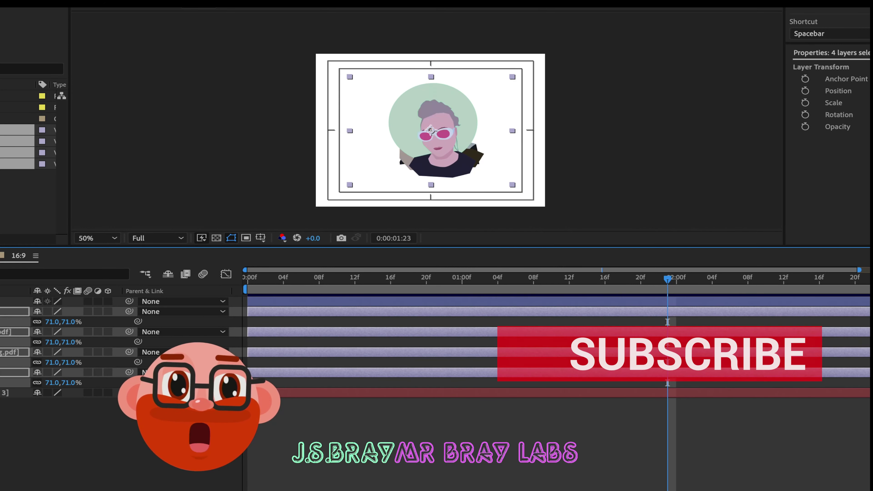
drag(512, 184, 506, 180)
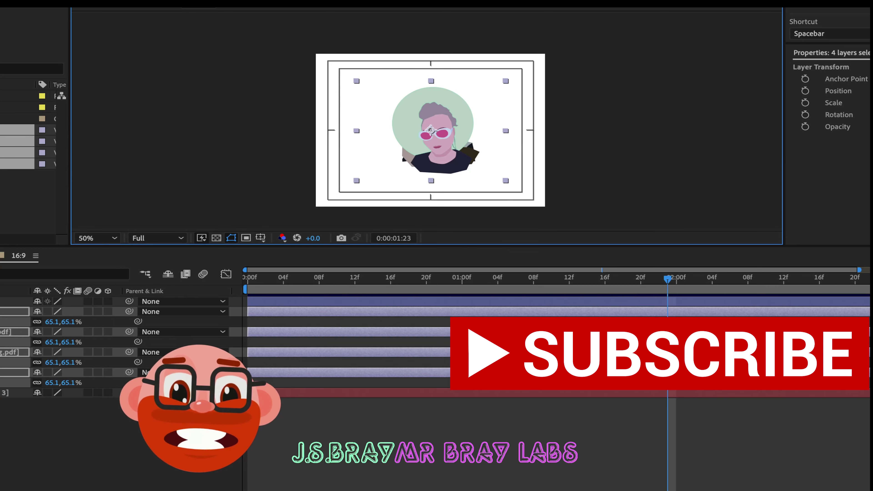
click(186, 426)
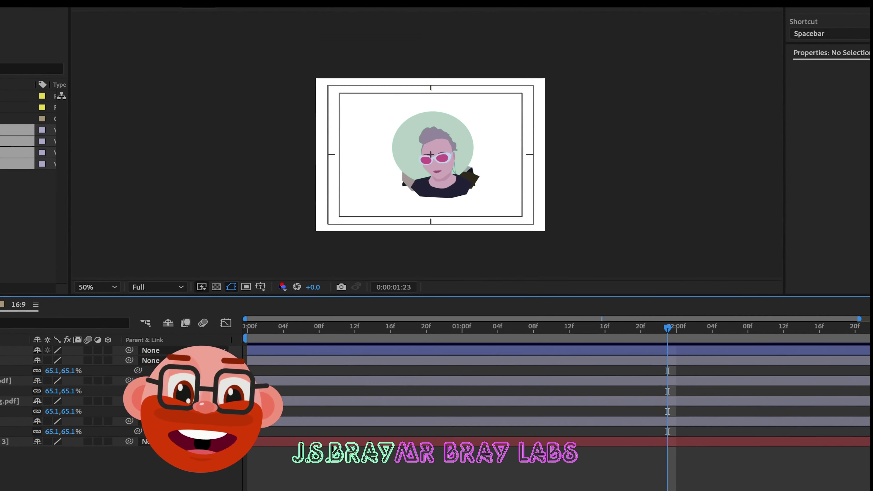
Convert the sunglasses portrait's PDF layer into an outline shape layer and delete its original PDF layer.
scroll(431, 155, up, 2)
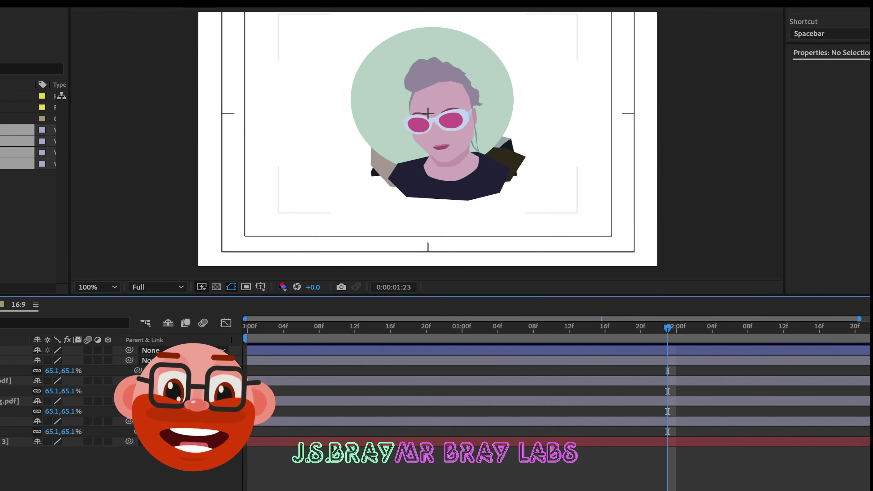
drag(428, 113, 450, 138)
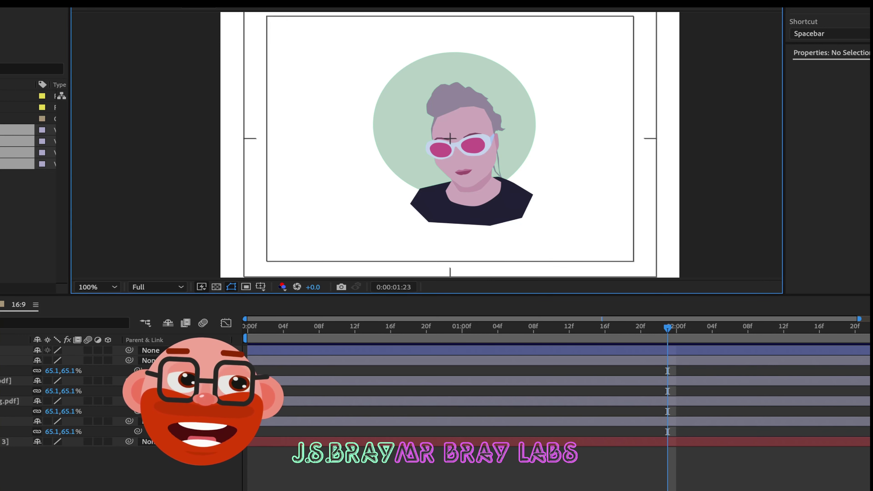
click(450, 138)
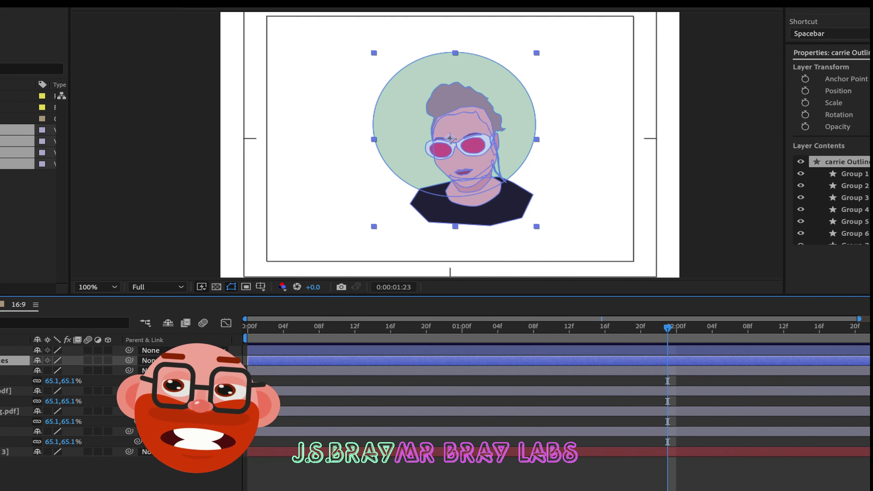
drag(667, 328, 247, 329)
click(14, 370)
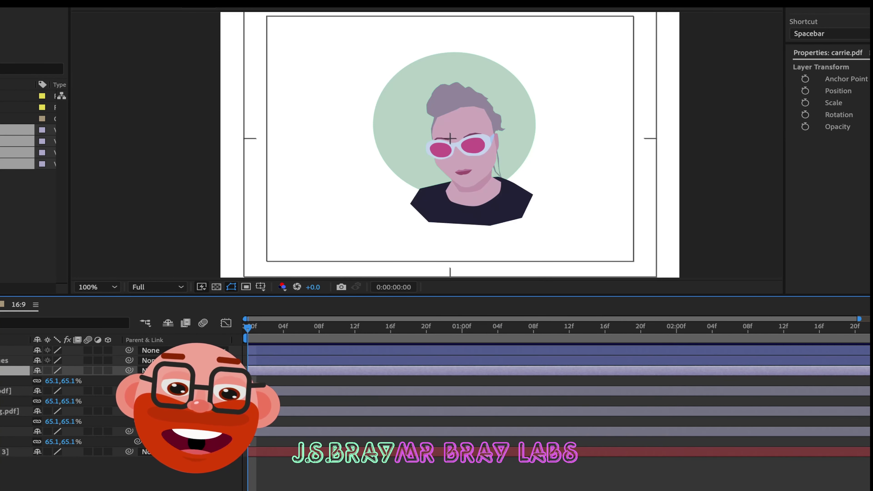
key(Delete)
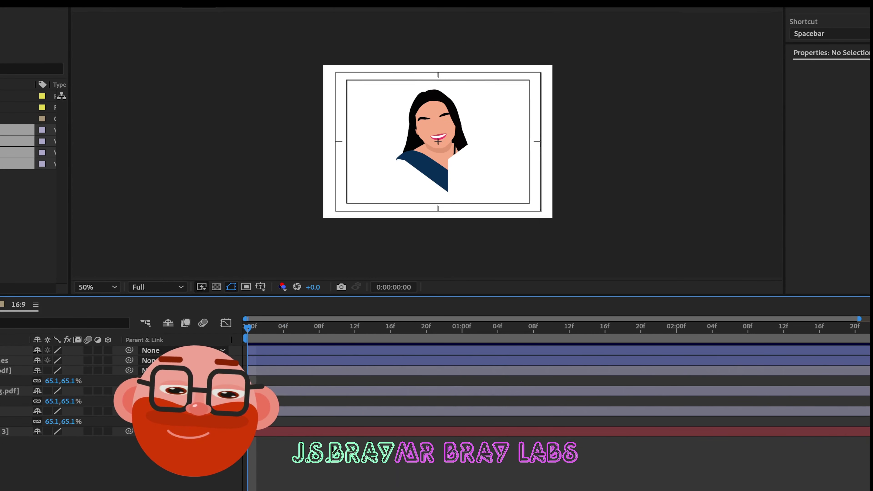
Expand the example layer to show its Contents and Transform groups.
click(14, 350)
key(u)
key(u)
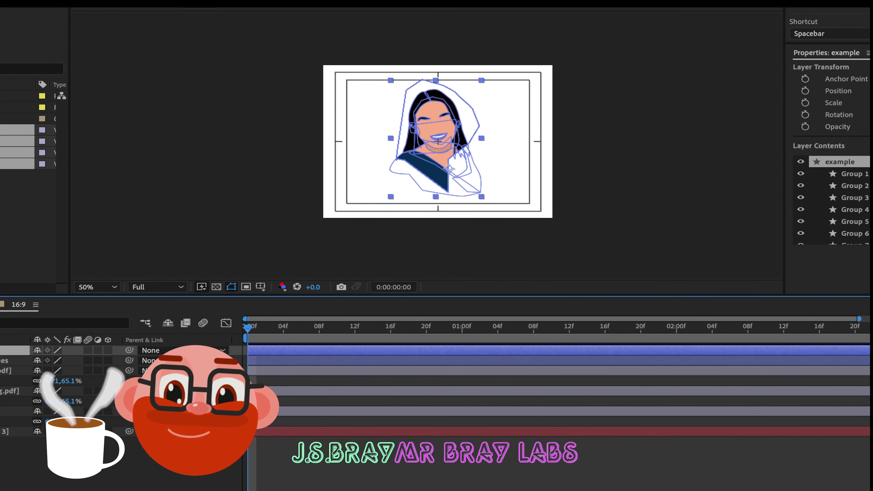
click(0, 350)
click(1, 360)
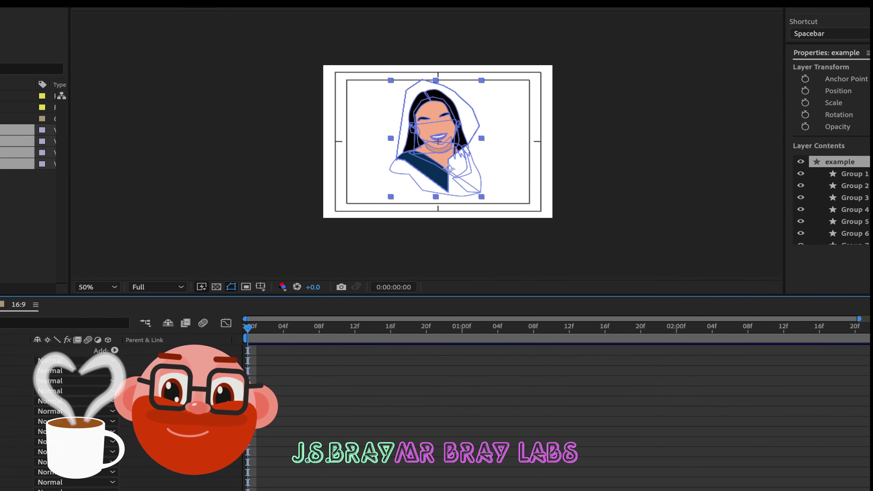
click(0, 350)
click(1, 350)
Examine the keyframes along the example layer's Contents, with the playhead at the start of the composition.
drag(697, 369, 305, 347)
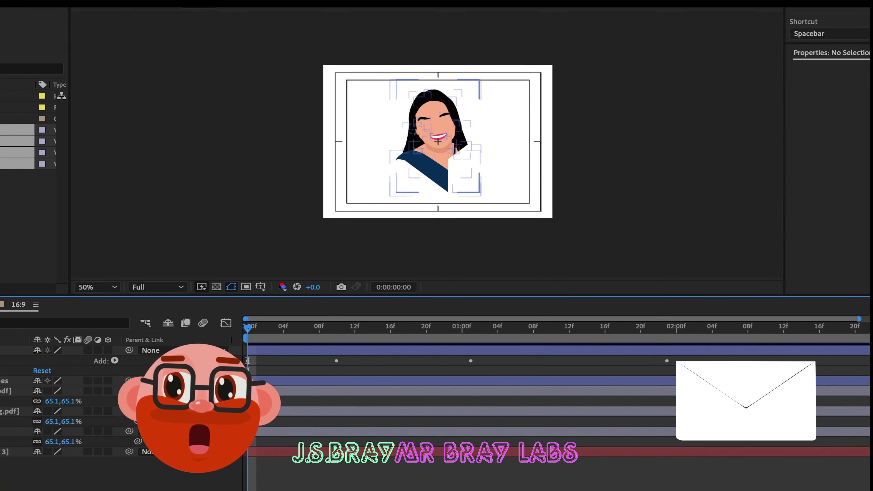
click(1, 361)
click(0, 351)
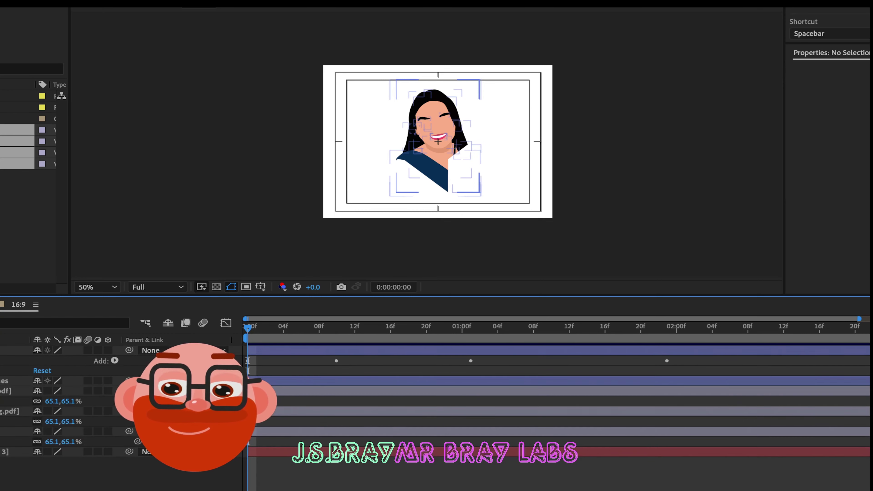
drag(435, 327, 248, 328)
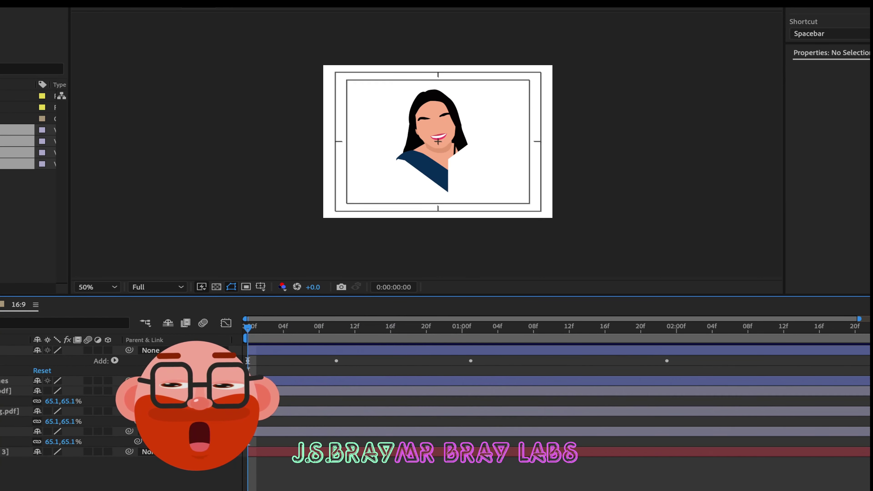
click(0, 360)
key(u)
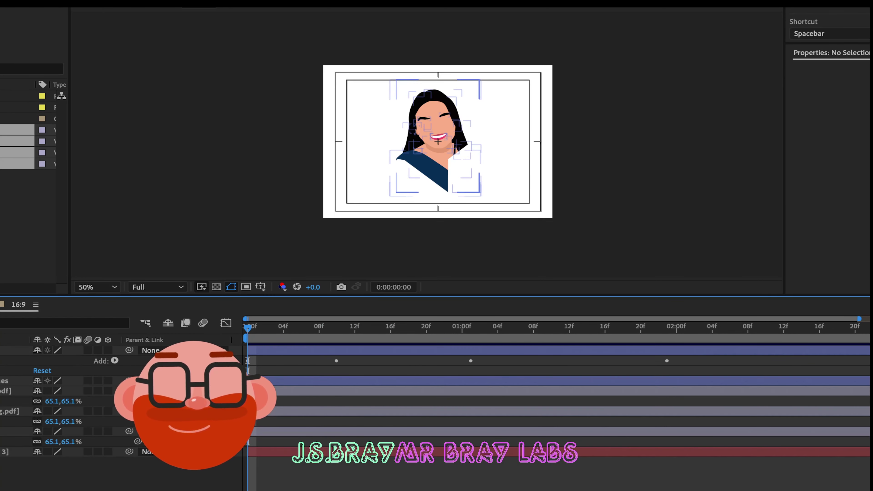
Collapse the example layer and expand it again with its Transform values shown.
drag(676, 370, 357, 351)
click(14, 350)
key(u)
key(u)
key(u)
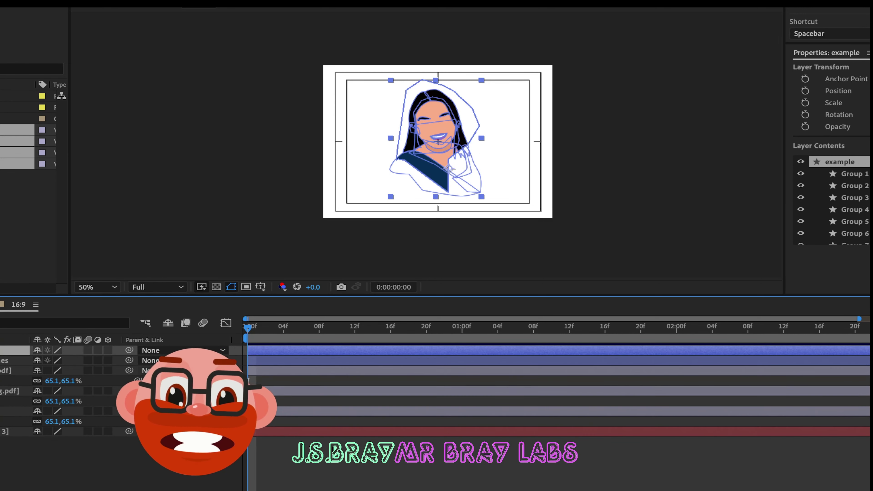
click(14, 361)
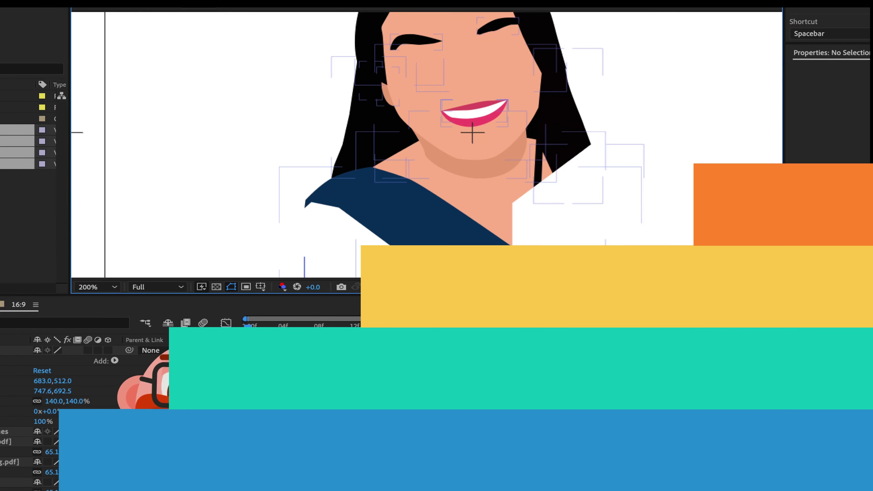
Preview the example portrait's animation, zoom out to 50% and return the playhead to the start.
key(space)
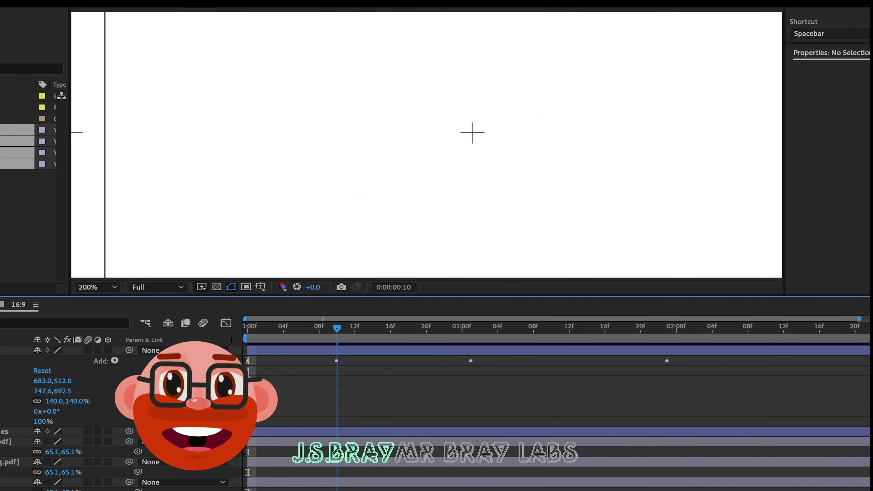
key(comma)
key(comma)
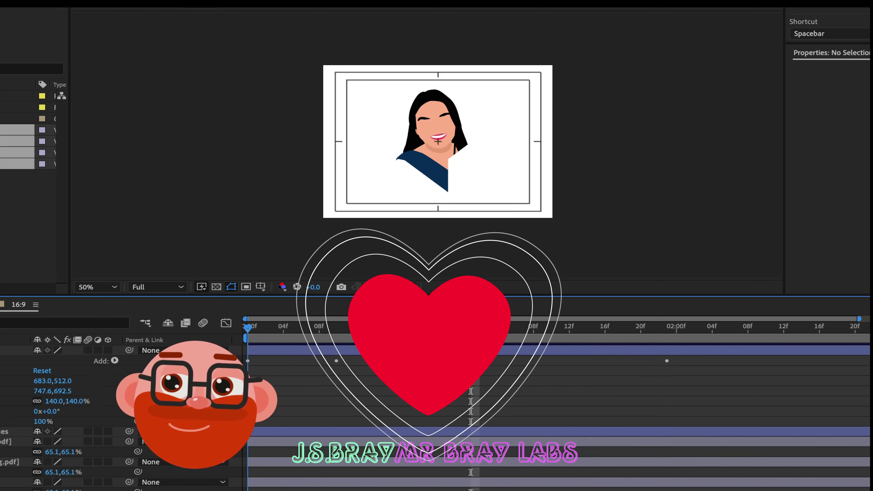
drag(712, 329, 247, 328)
click(378, 237)
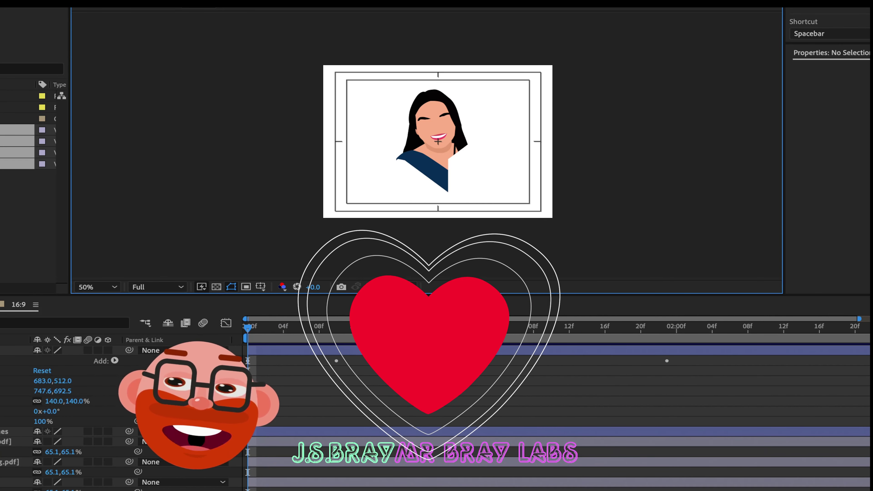
click(435, 128)
Play the portrait animation at 100% magnification and return the playhead to the first frame.
click(14, 431)
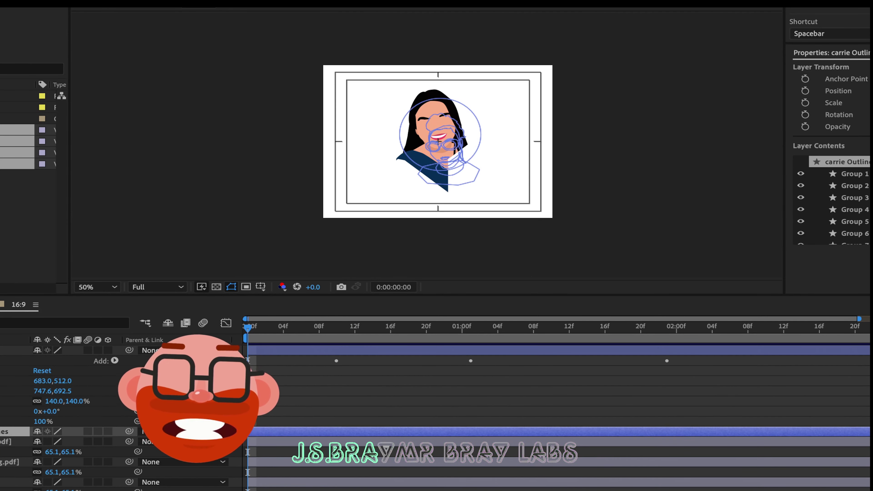
click(10, 442)
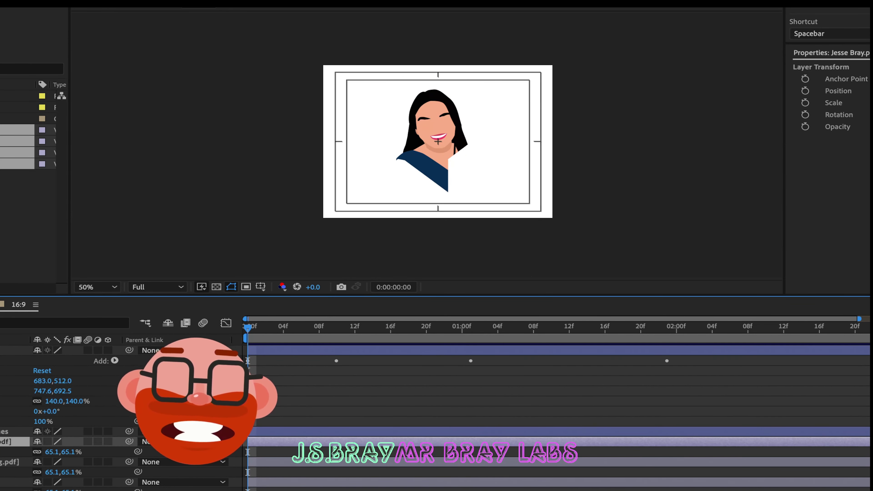
key(slash)
key(space)
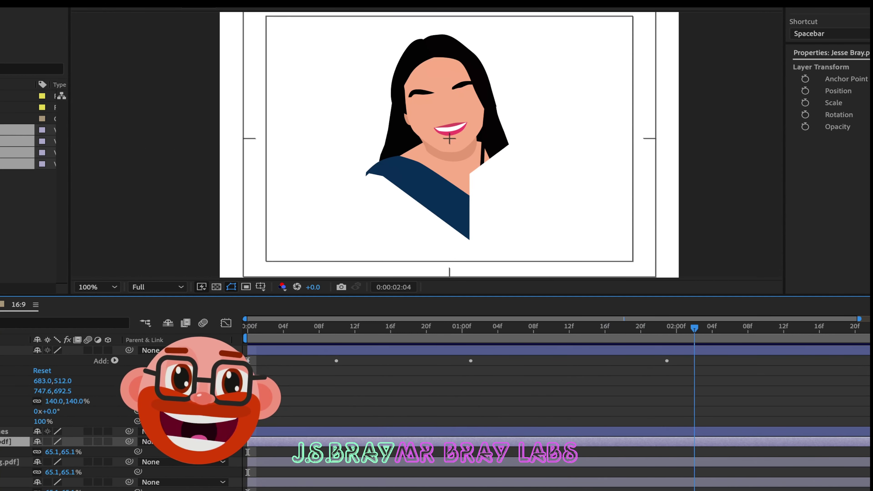
drag(694, 328, 248, 329)
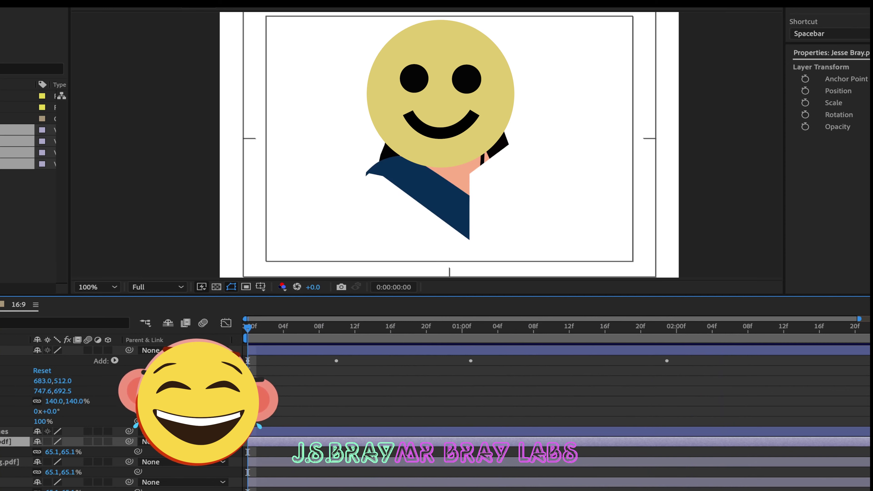
Deselect the portrait PDF layer and collapse the example layer's properties.
scroll(449, 144, down, 1)
scroll(449, 145, up, 1)
click(550, 193)
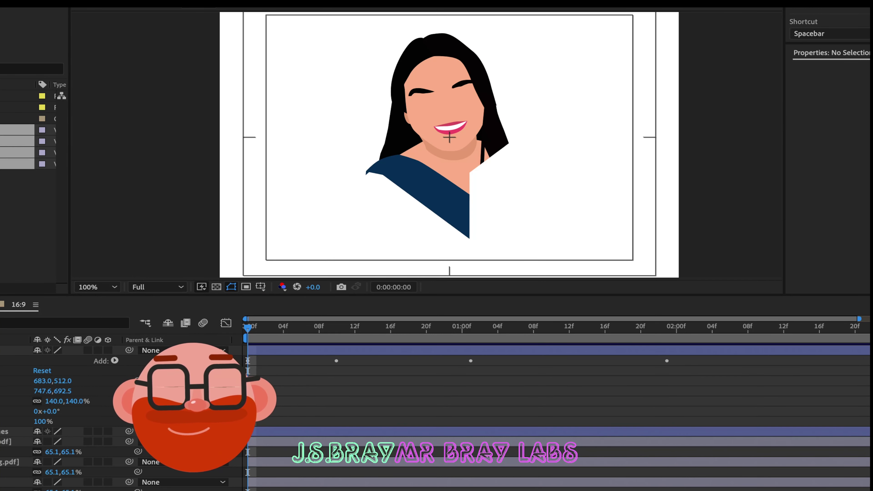
click(7, 350)
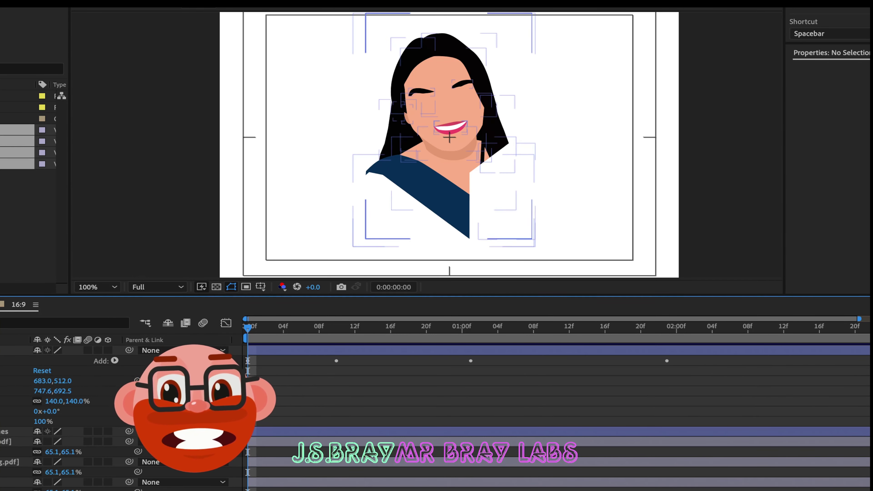
click(1, 350)
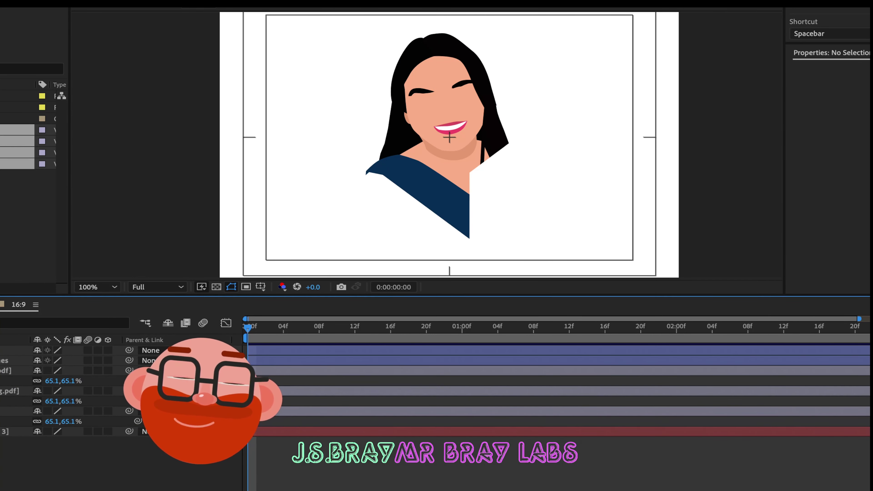